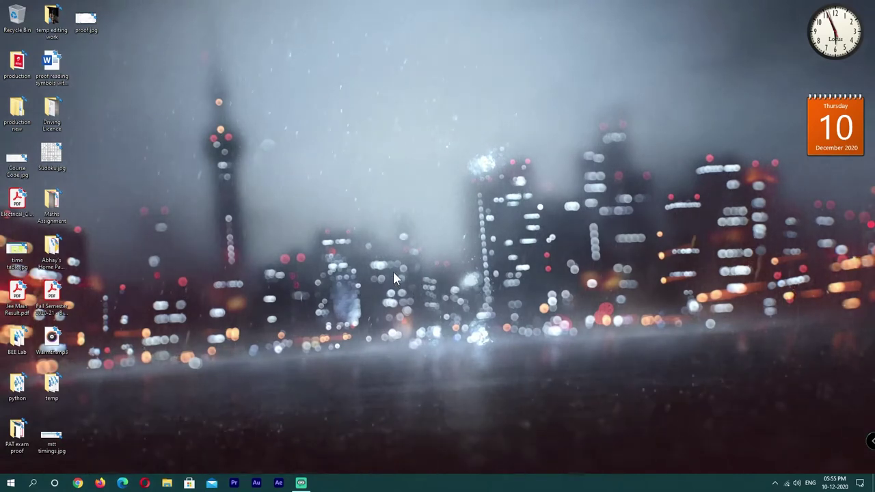
Step: Open the NVIDIA Control Panel from the desktop and reposition its window
{"action": "right_click", "coordinate": [373, 199]}
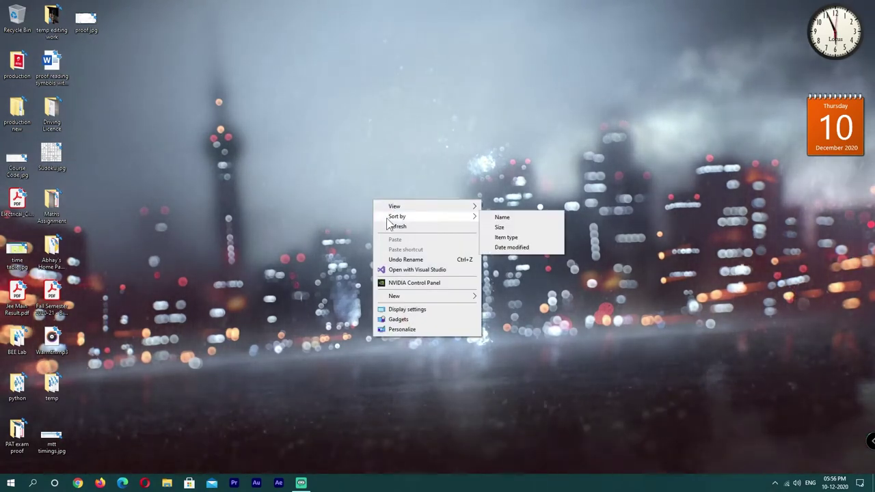
{"action": "left_click", "coordinate": [398, 282]}
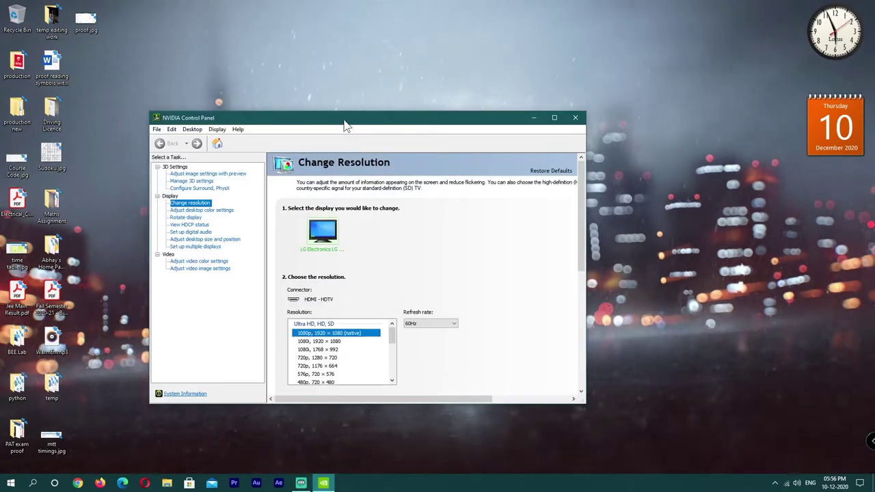
{"action": "left_click_drag", "start_coordinate": [346, 122], "coordinate": [393, 115]}
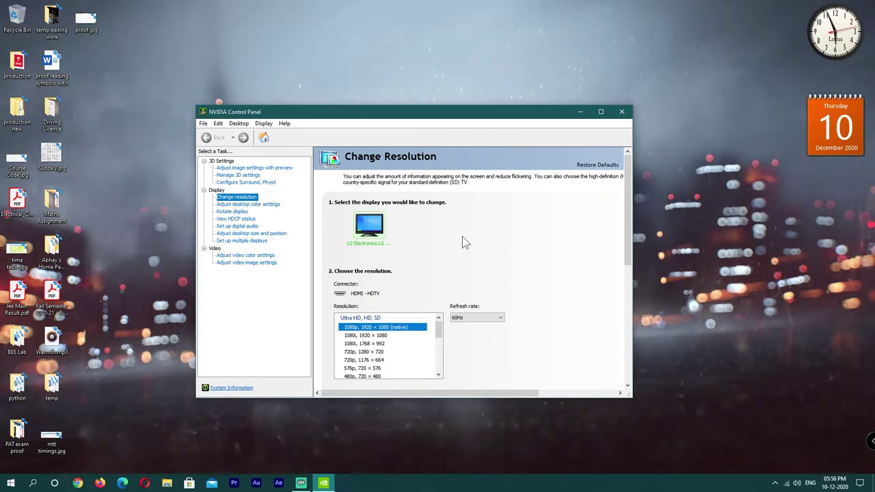
{"action": "left_click_drag", "start_coordinate": [314, 118], "coordinate": [317, 101]}
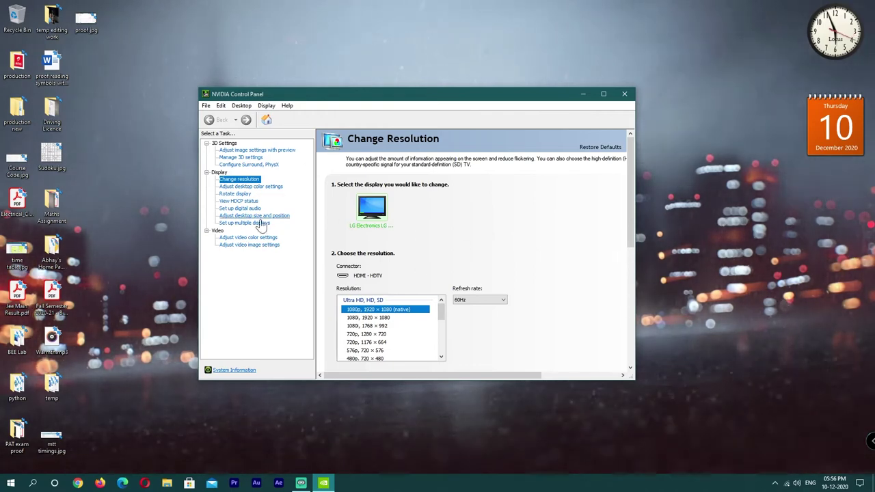
Step: Examine the refresh rates offered for the native 1920 × 1080 resolution
{"action": "scroll", "coordinate": [547, 235], "scroll_direction": "down", "scroll_amount": 1}
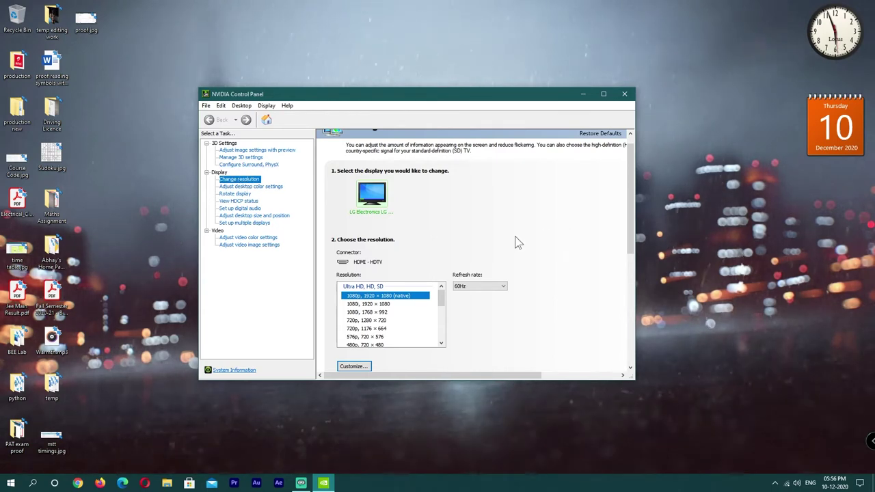
{"action": "scroll", "coordinate": [472, 253], "scroll_direction": "down", "scroll_amount": 1}
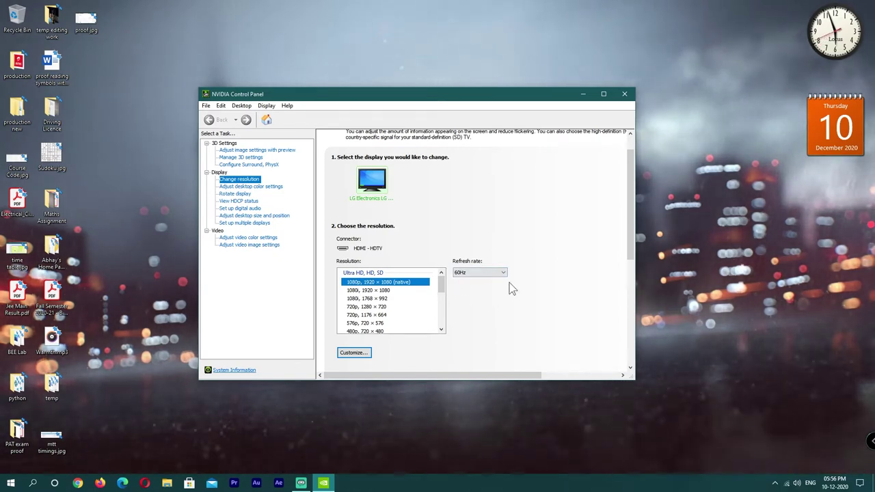
{"action": "left_click", "coordinate": [478, 272]}
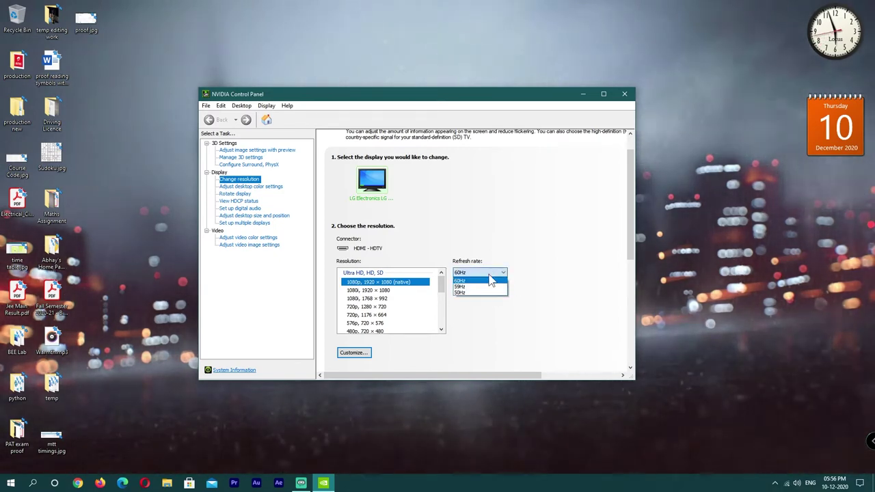
{"action": "left_click", "coordinate": [531, 257]}
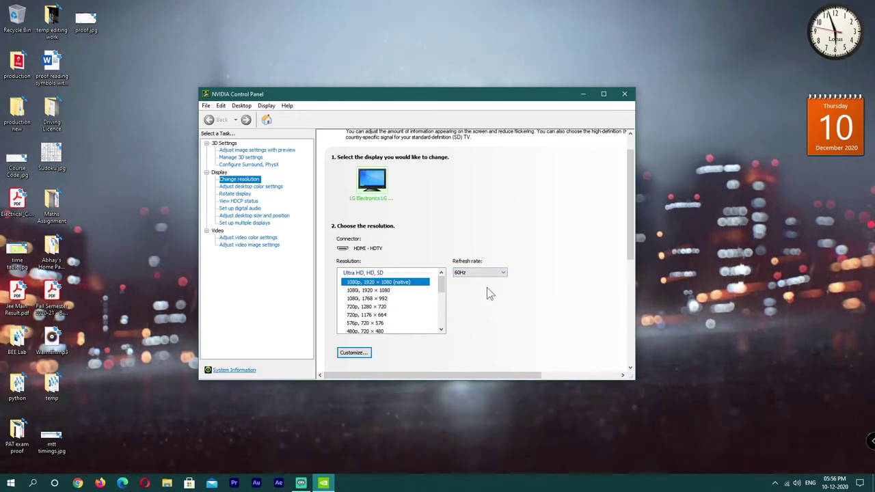
{"action": "scroll", "coordinate": [531, 259], "scroll_direction": "down", "scroll_amount": 1}
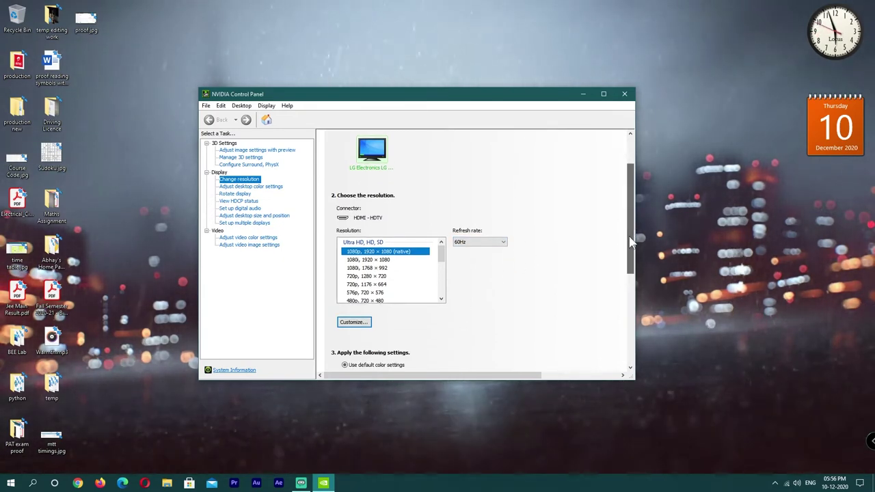
{"action": "left_click", "coordinate": [498, 244]}
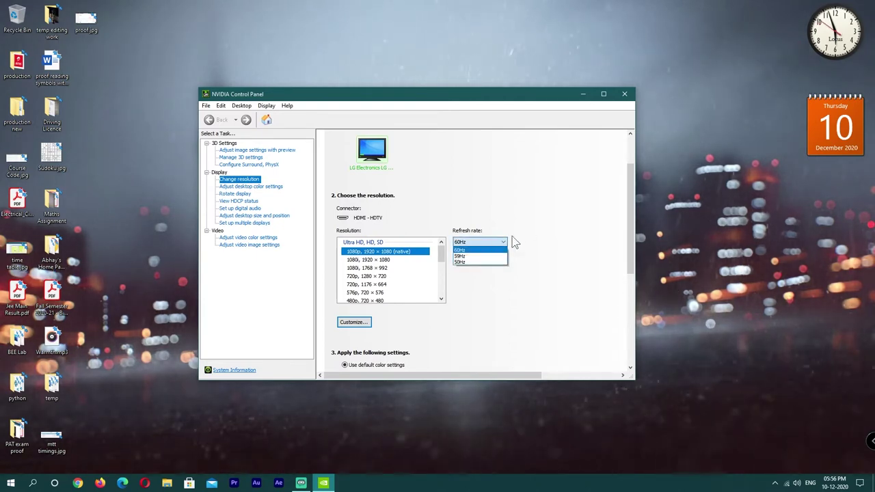
{"action": "left_click", "coordinate": [454, 270]}
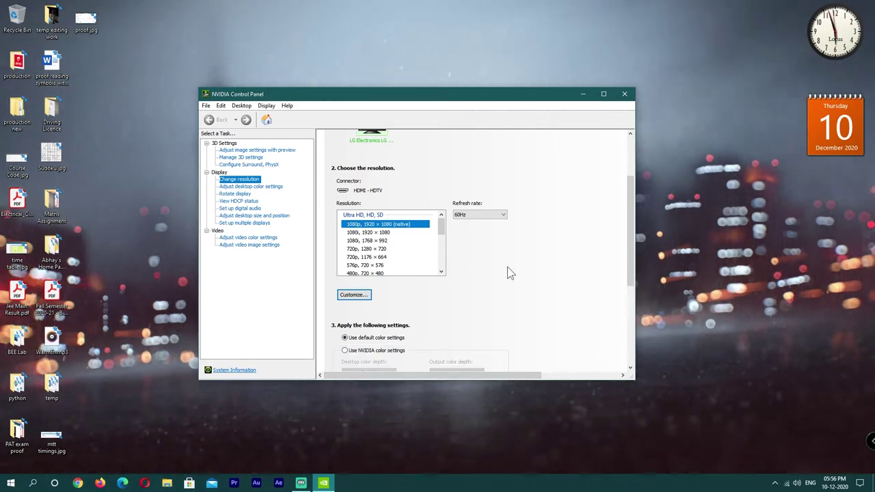
{"action": "scroll", "coordinate": [507, 270], "scroll_direction": "up", "scroll_amount": 1}
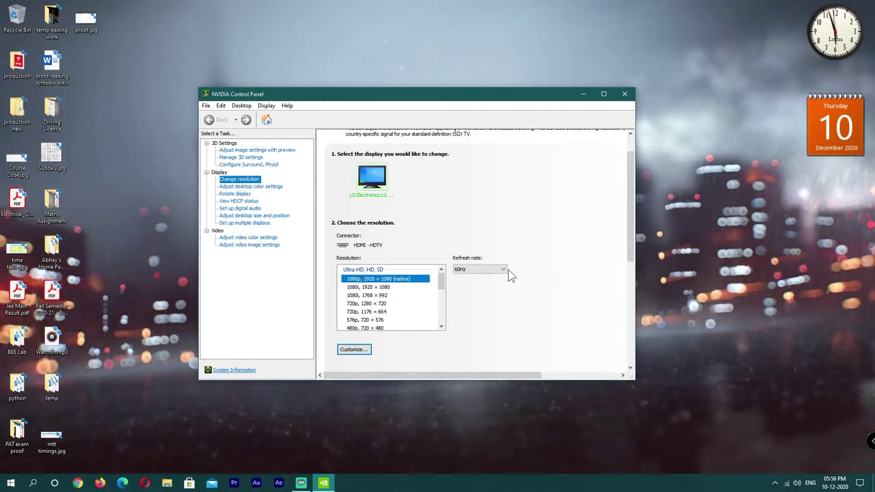
Step: Create a custom 1920 × 1080 resolution with a 75 Hz refresh rate, test it and save it to the display's resolutions
{"action": "left_click", "coordinate": [355, 350]}
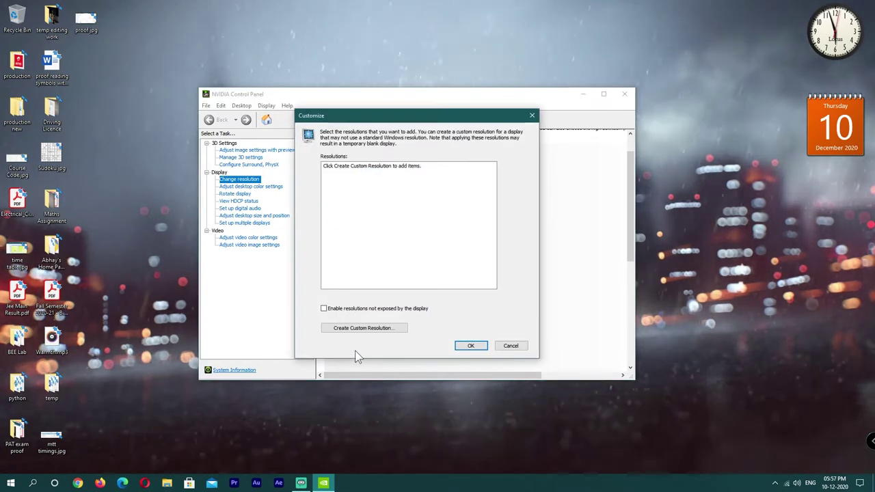
{"action": "left_click", "coordinate": [514, 347]}
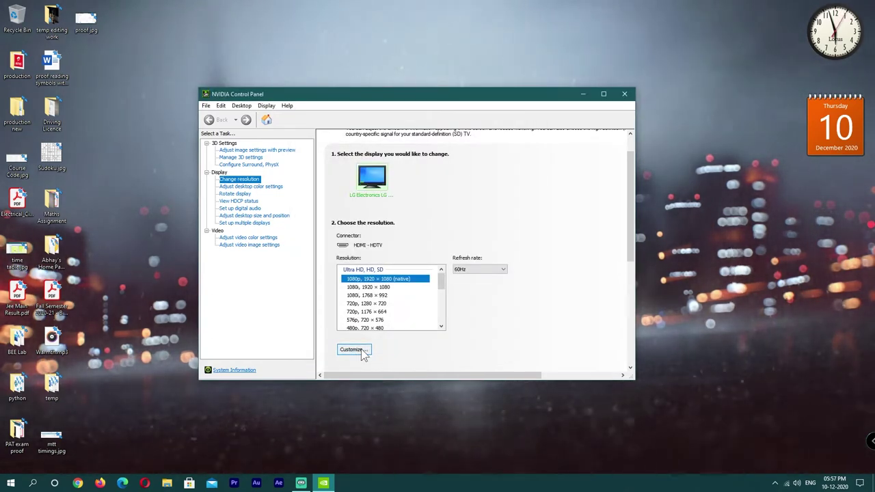
{"action": "left_click", "coordinate": [358, 350]}
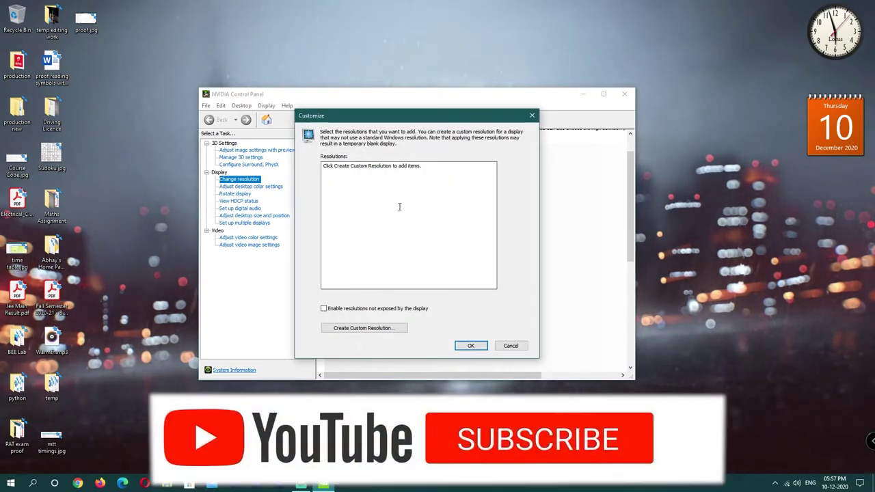
{"action": "left_click", "coordinate": [371, 329]}
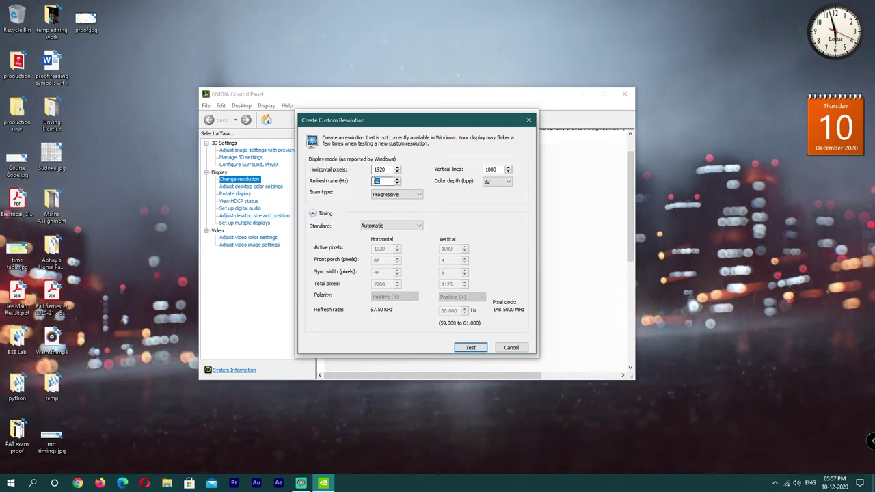
{"action": "double_click", "coordinate": [378, 181]}
{"action": "type", "text": "75"}
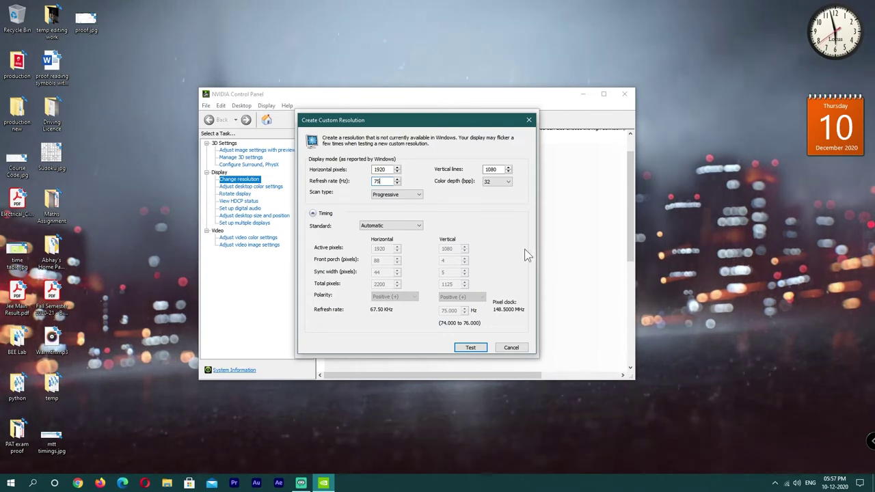
{"action": "left_click", "coordinate": [473, 348]}
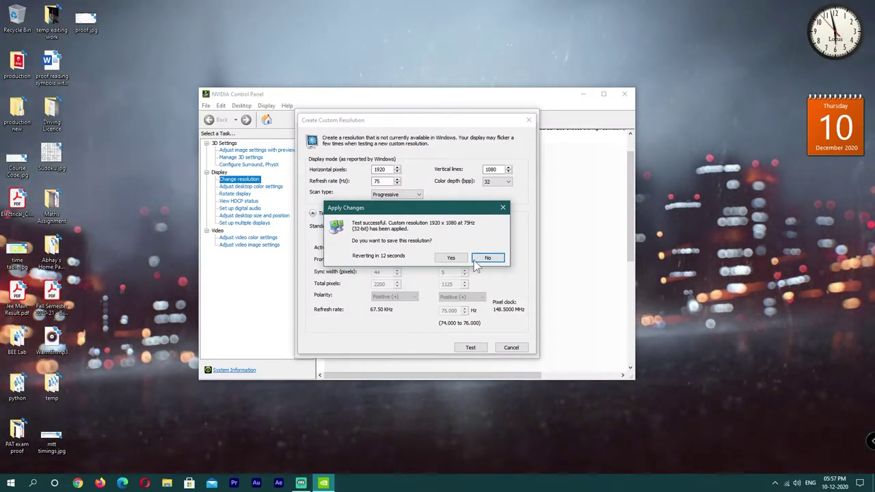
{"action": "left_click", "coordinate": [448, 258]}
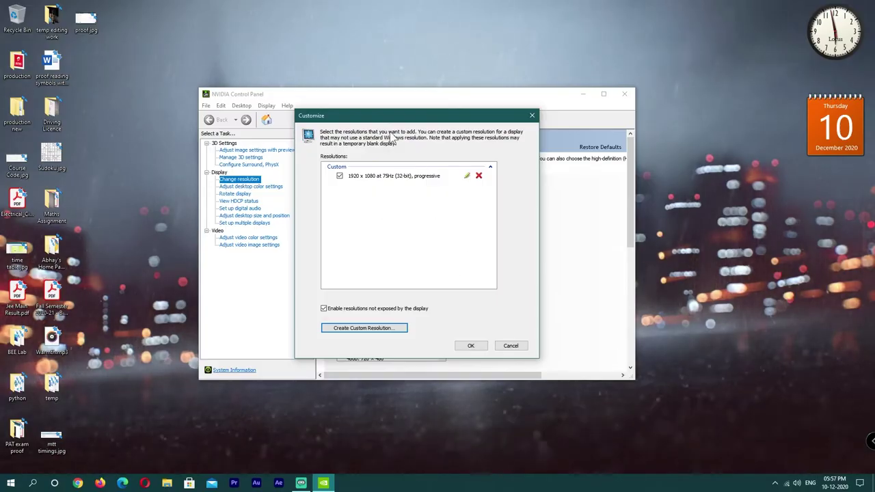
{"action": "left_click_drag", "start_coordinate": [374, 115], "coordinate": [400, 103]}
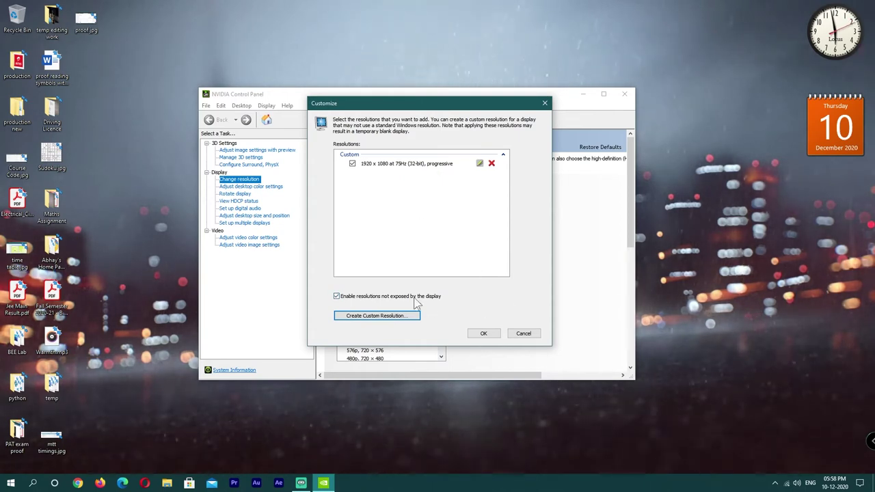
{"action": "left_click", "coordinate": [483, 332]}
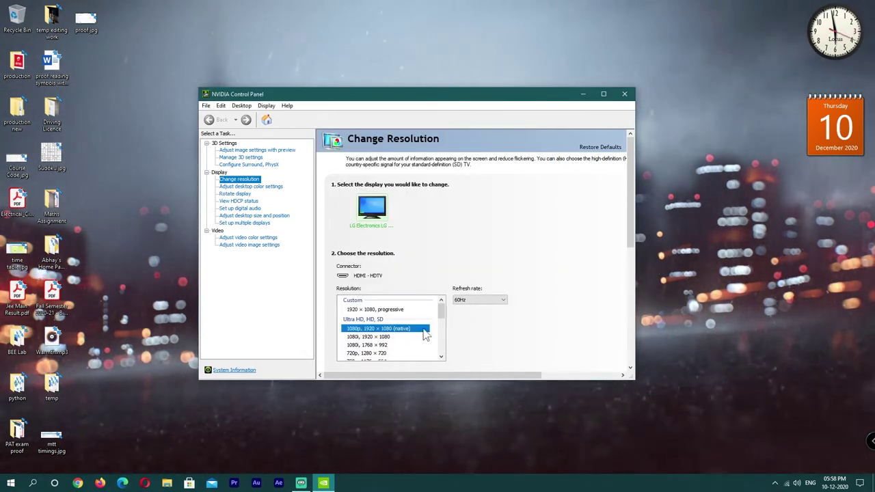
Step: Apply the custom 1920 × 1080 progressive resolution to the display and keep the changed desktop configuration
{"action": "left_click", "coordinate": [377, 310]}
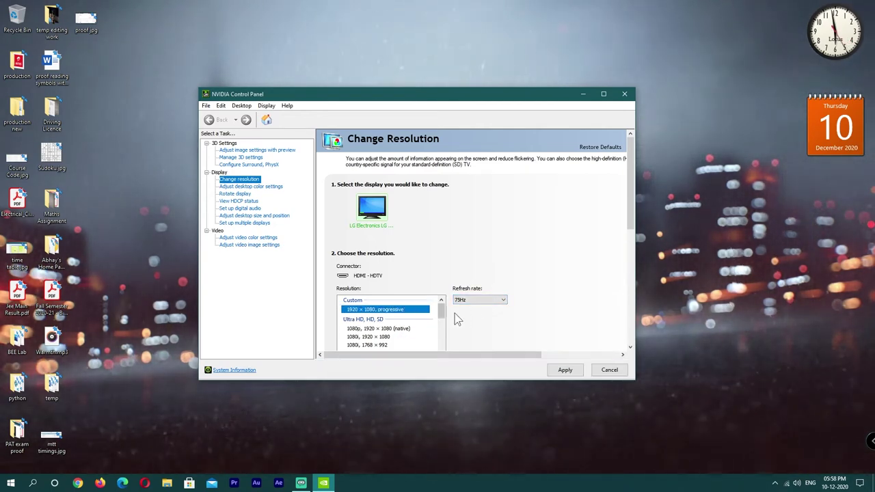
{"action": "scroll", "coordinate": [585, 285], "scroll_direction": "down", "scroll_amount": 3}
{"action": "left_click", "coordinate": [565, 370]}
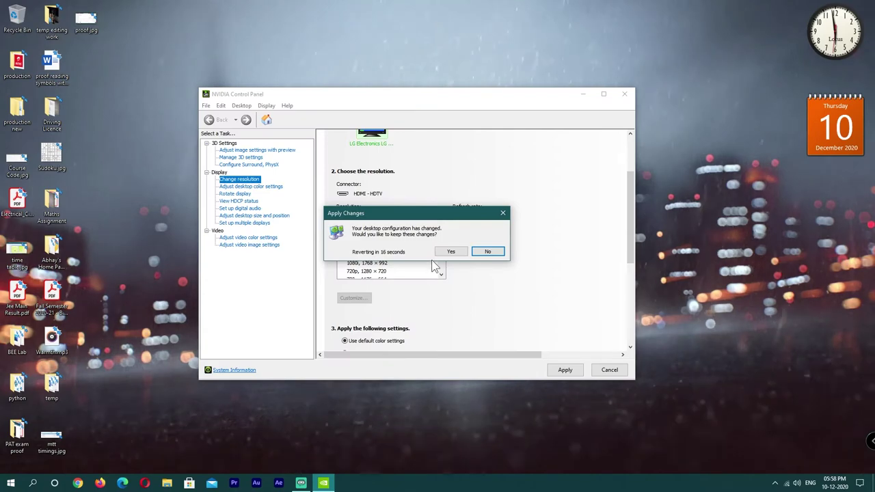
{"action": "left_click", "coordinate": [450, 252]}
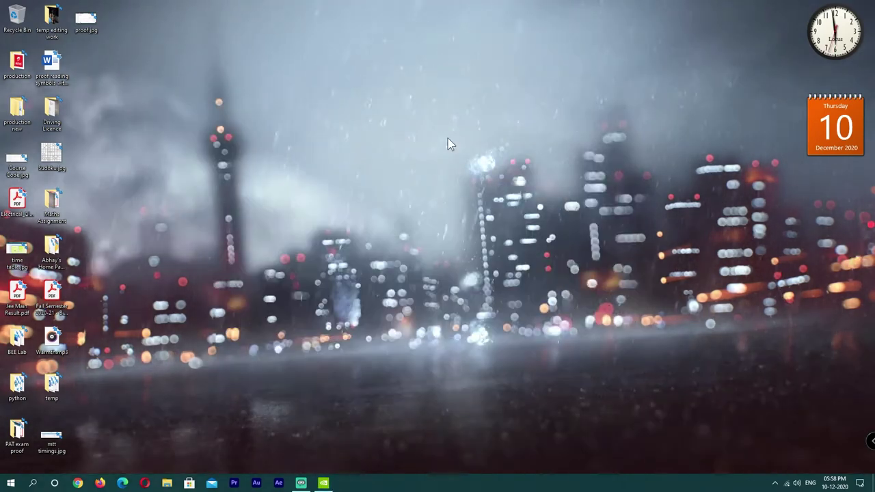
Step: Refresh the desktop and recheck the selected resolution and refresh rate in the NVIDIA Control Panel, leaving its window minimized
{"action": "right_click", "coordinate": [448, 143]}
{"action": "left_click", "coordinate": [486, 173]}
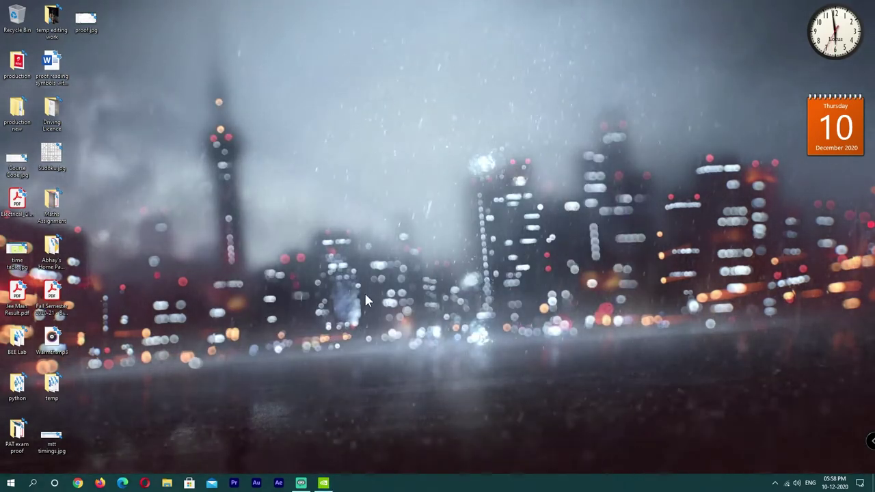
{"action": "mouse_move", "coordinate": [323, 483]}
{"action": "left_click", "coordinate": [328, 437]}
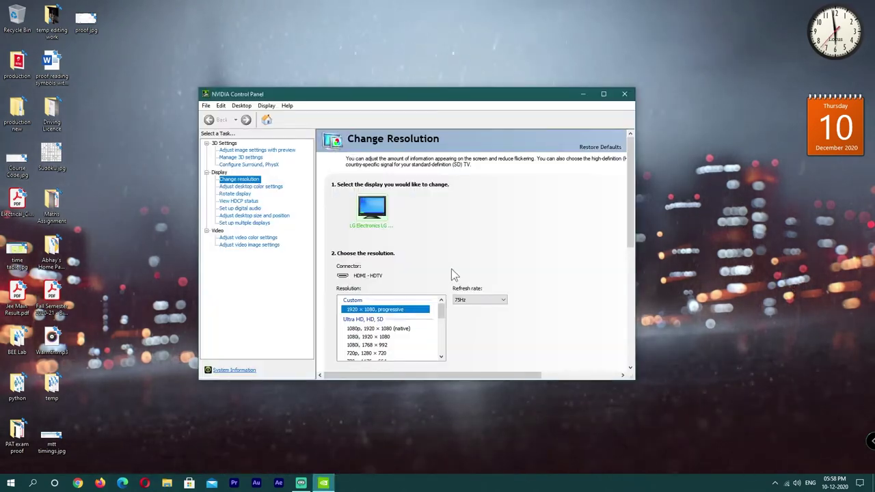
{"action": "left_click", "coordinate": [583, 95]}
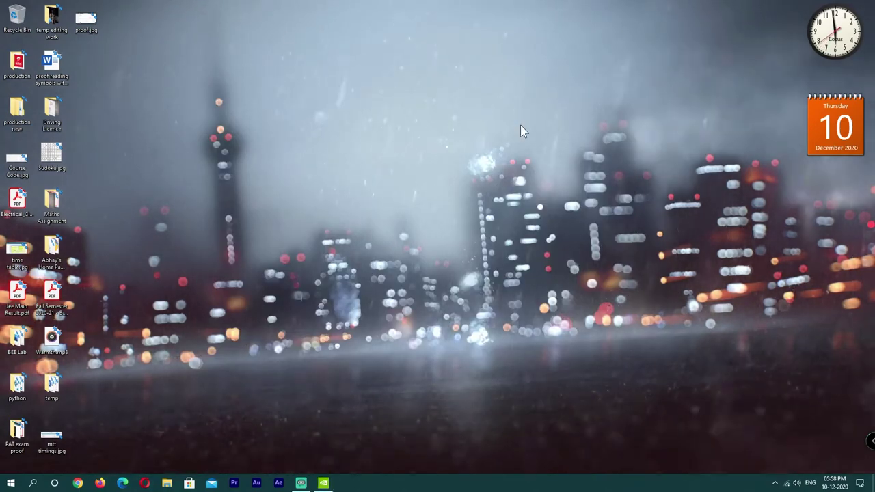
Step: Check the monitor's active refresh rate and available rates in the advanced display settings of Windows Settings, then close Settings and refresh the desktop
{"action": "key", "text": "super+i"}
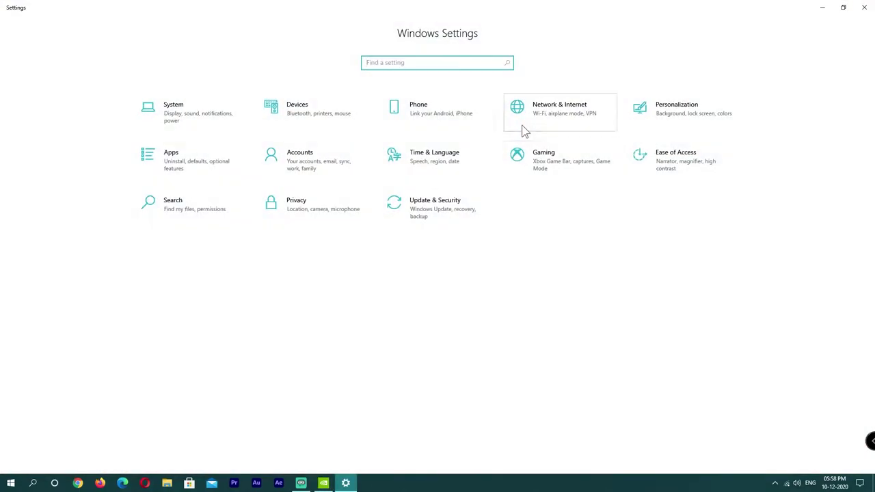
{"action": "left_click", "coordinate": [198, 121]}
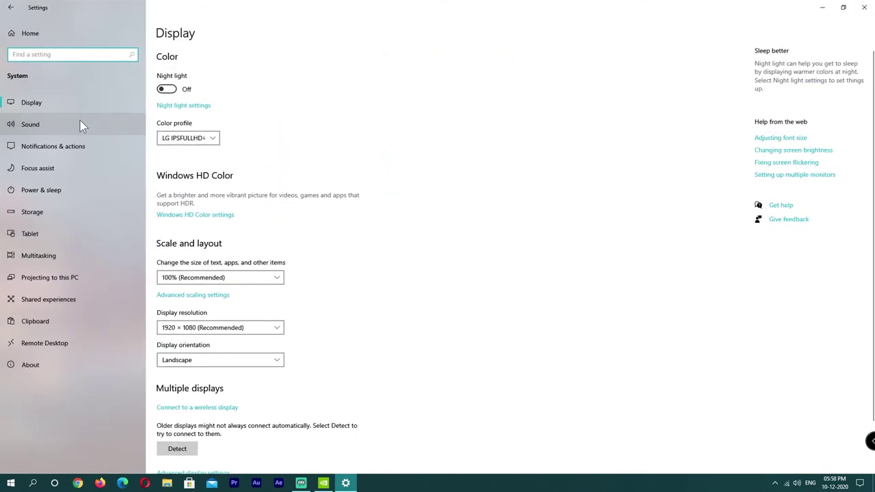
{"action": "left_click", "coordinate": [69, 109]}
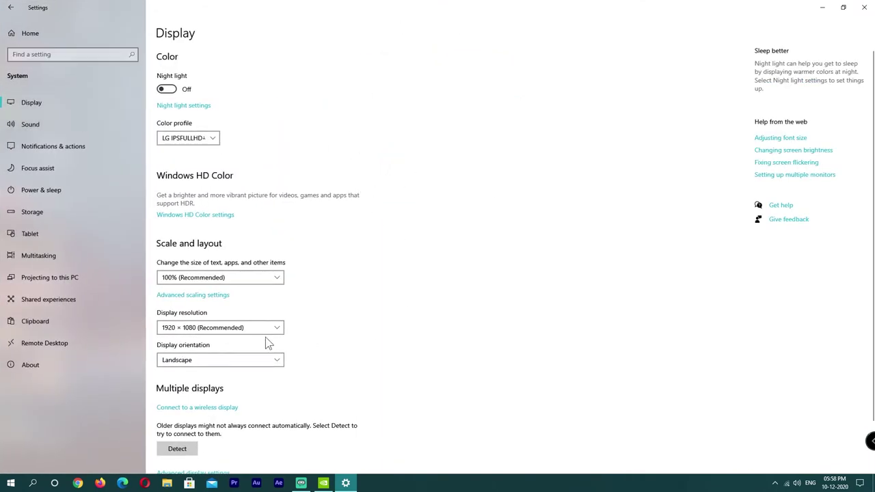
{"action": "scroll", "coordinate": [331, 304], "scroll_direction": "down", "scroll_amount": 2}
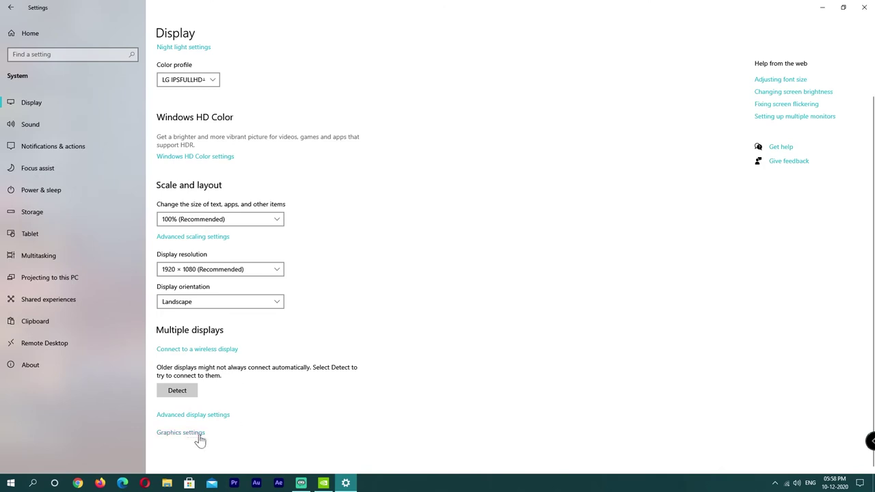
{"action": "left_click", "coordinate": [198, 415]}
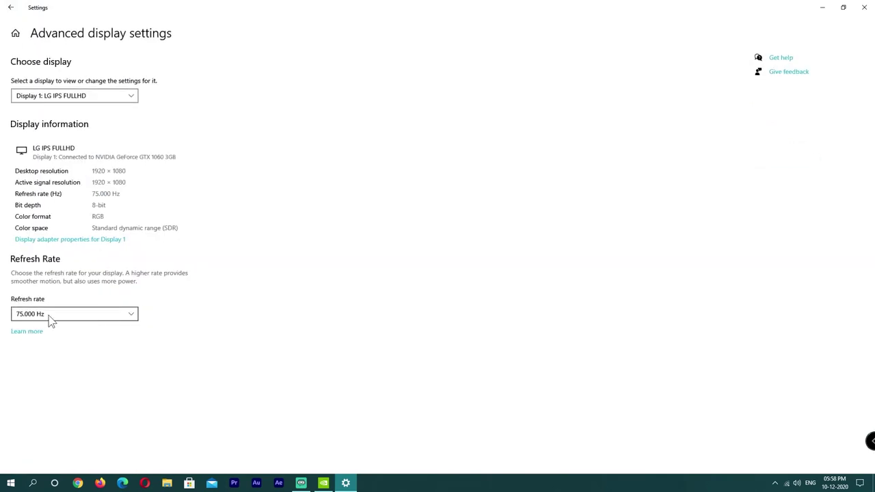
{"action": "left_click", "coordinate": [129, 314]}
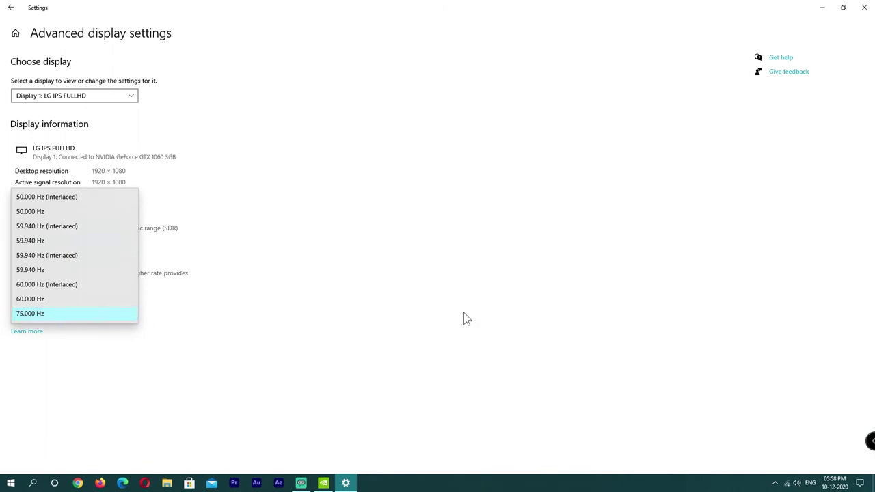
{"action": "left_click", "coordinate": [423, 316]}
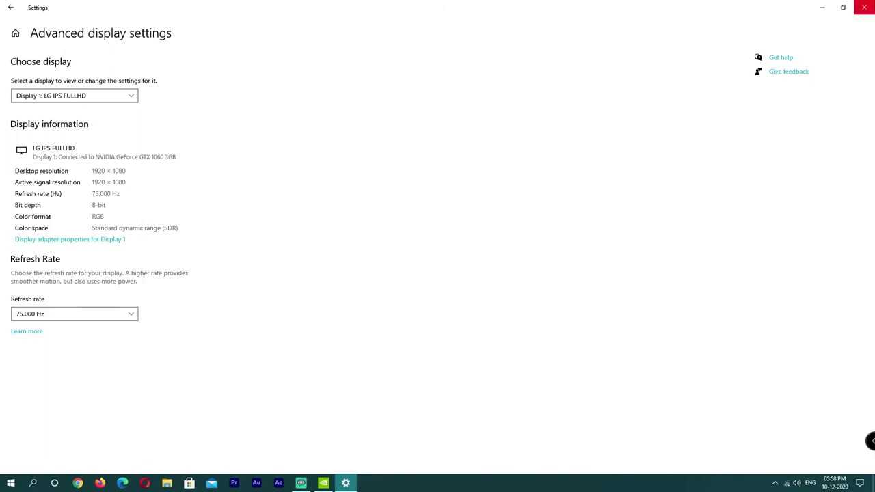
{"action": "left_click", "coordinate": [864, 7]}
{"action": "right_click", "coordinate": [408, 205]}
{"action": "left_click", "coordinate": [441, 235]}
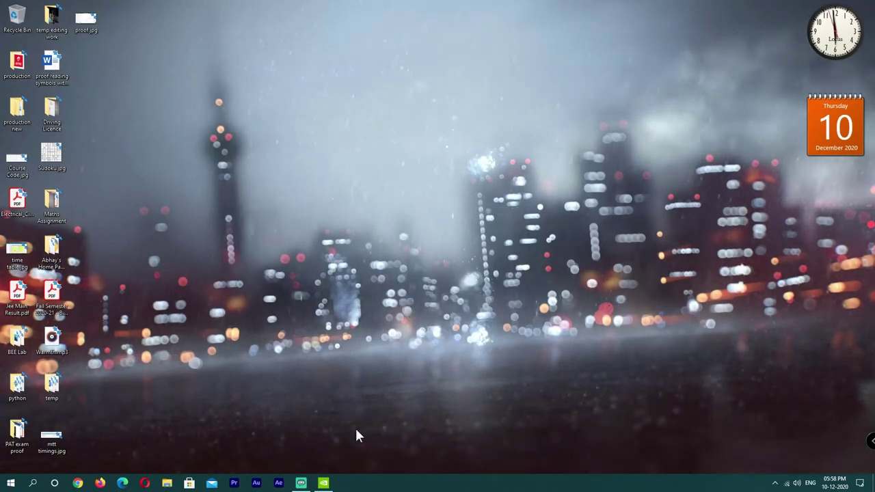
Step: Apply the native 1080p, 1920 × 1080 resolution in the NVIDIA Control Panel, then minimize its window and refresh the desktop
{"action": "left_click", "coordinate": [323, 441]}
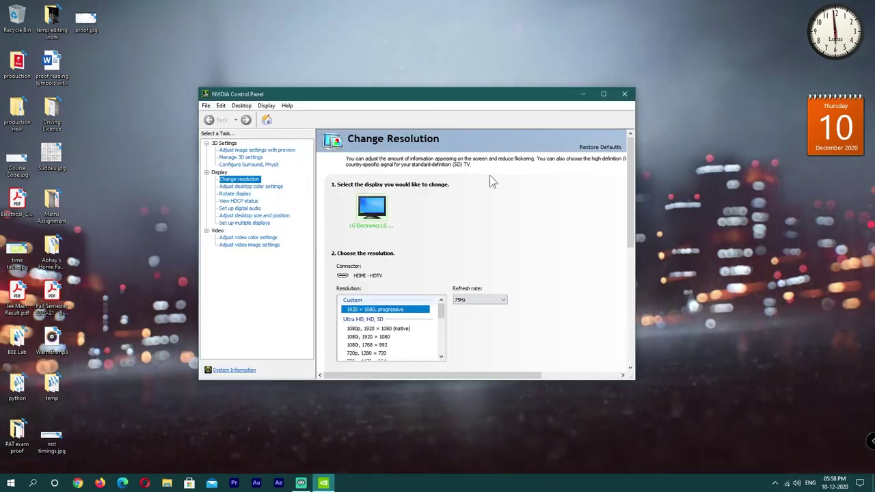
{"action": "left_click", "coordinate": [386, 330]}
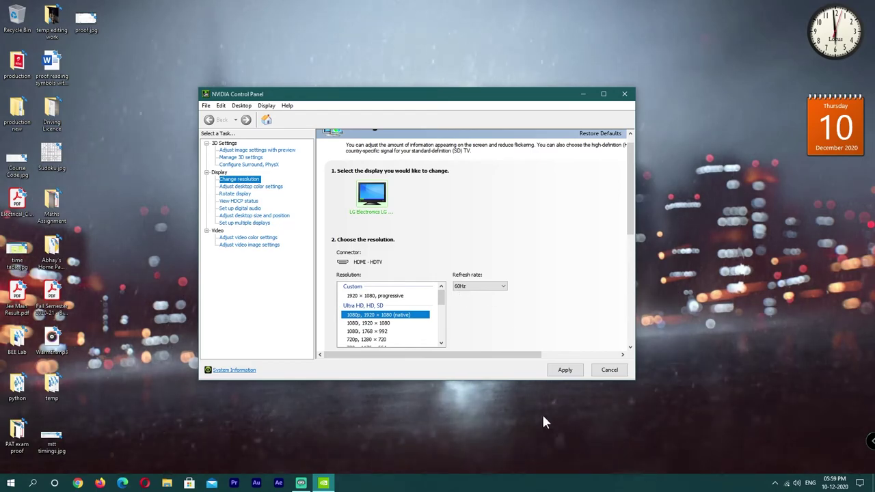
{"action": "left_click", "coordinate": [569, 370]}
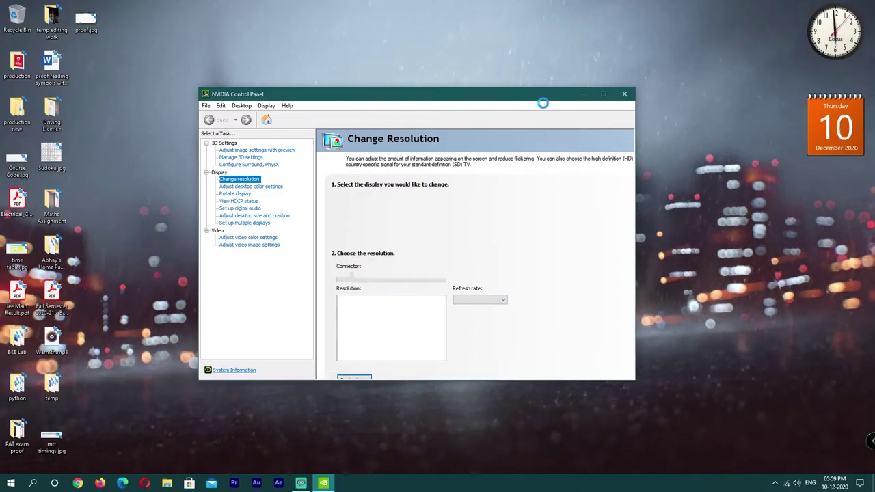
{"action": "left_click", "coordinate": [581, 93]}
{"action": "right_click", "coordinate": [441, 177]}
{"action": "left_click", "coordinate": [394, 264]}
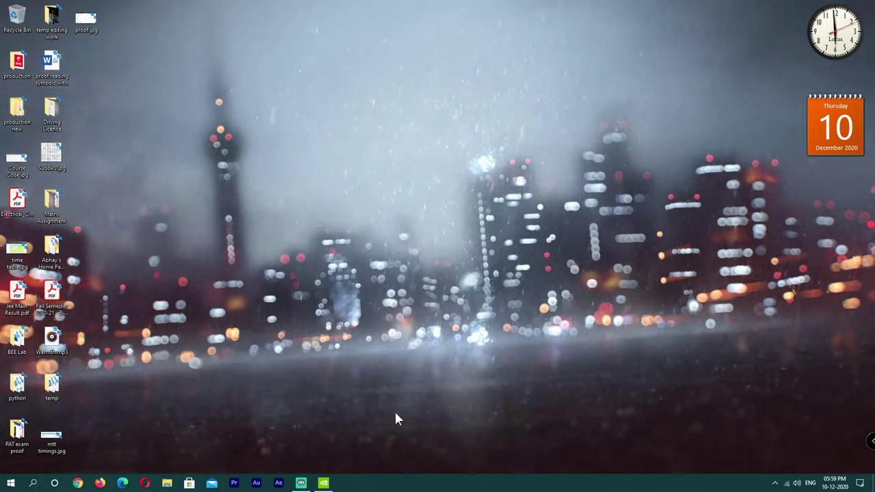
Step: Check the active and available refresh rates in the advanced display settings of Windows Settings, closing Settings and refreshing the desktop when finished
{"action": "key", "text": "super+i"}
{"action": "left_click", "coordinate": [193, 130]}
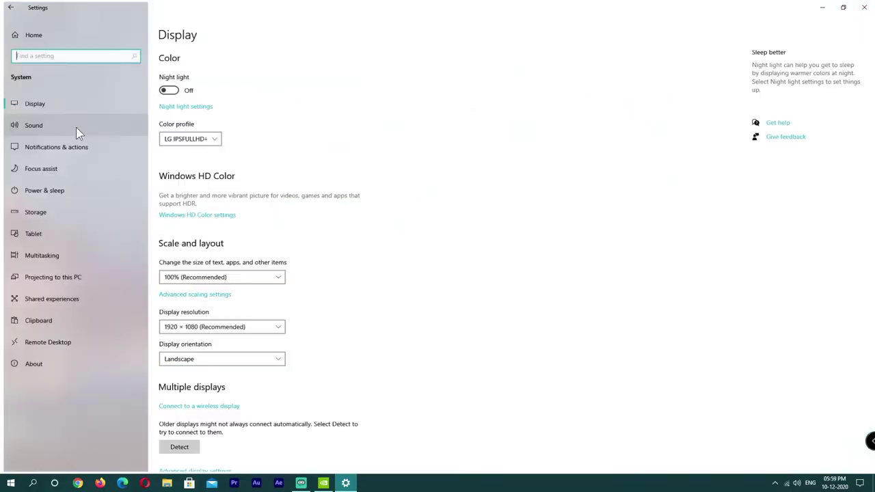
{"action": "scroll", "coordinate": [348, 267], "scroll_direction": "down", "scroll_amount": 2}
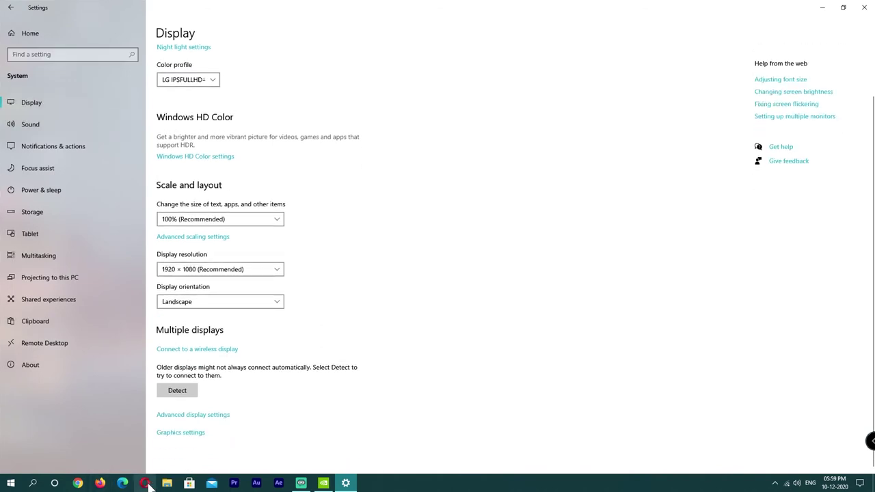
{"action": "left_click", "coordinate": [182, 415]}
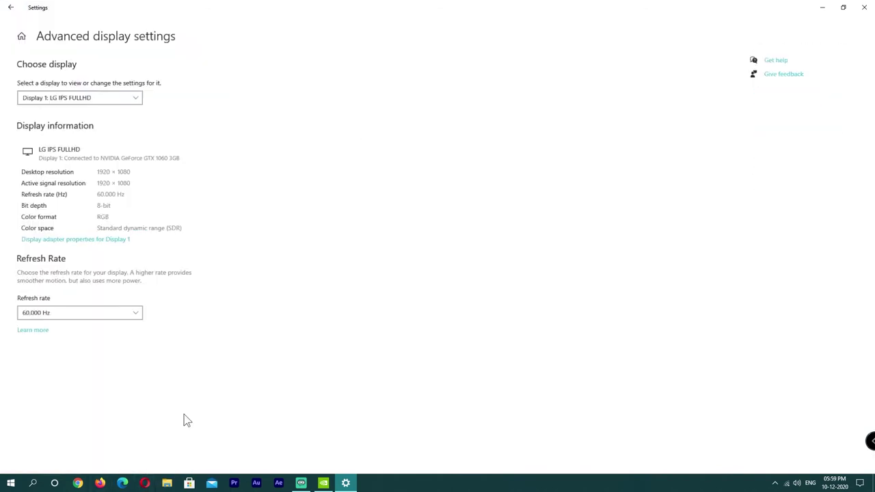
{"action": "left_click", "coordinate": [121, 313]}
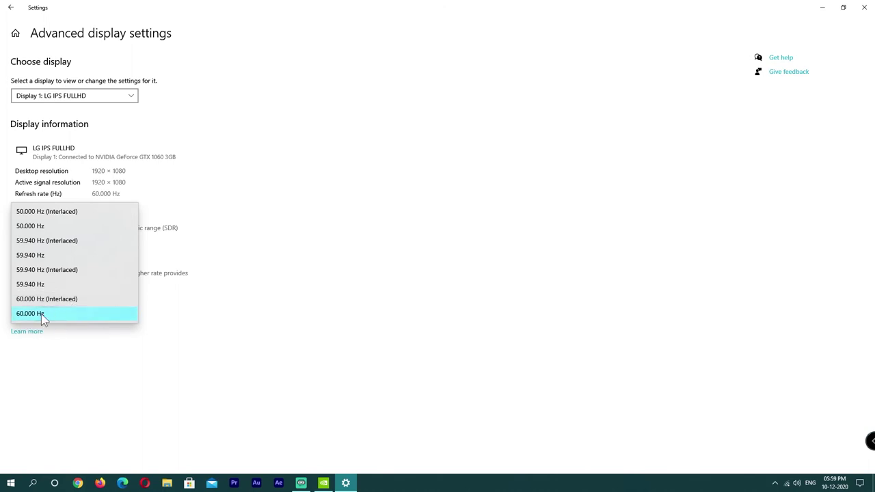
{"action": "left_click", "coordinate": [183, 334]}
{"action": "left_click", "coordinate": [90, 315]}
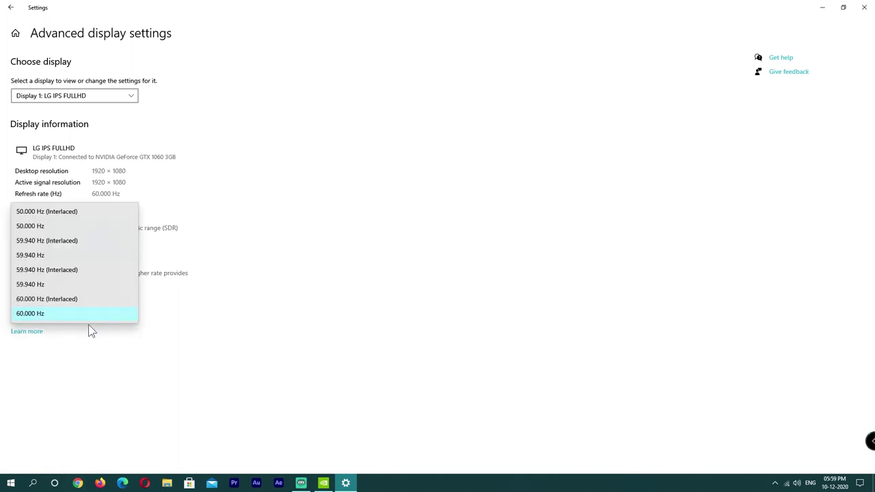
{"action": "left_click", "coordinate": [438, 350]}
{"action": "left_click", "coordinate": [864, 7]}
{"action": "right_click", "coordinate": [449, 159]}
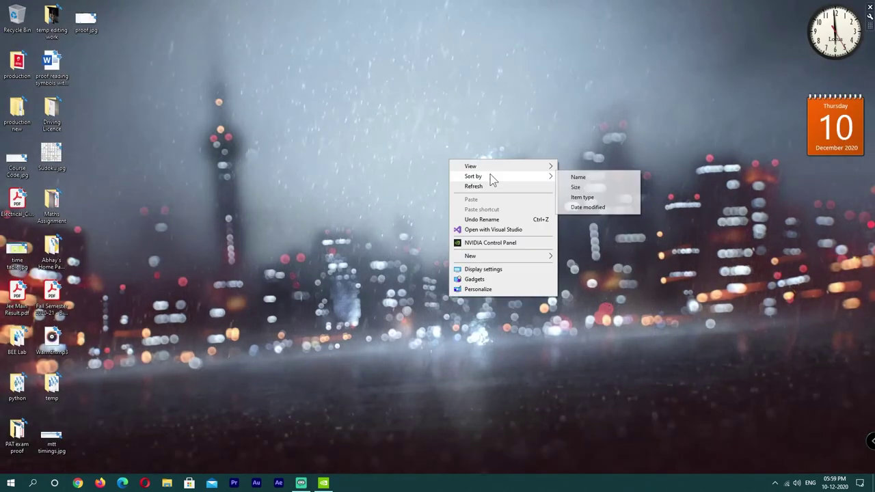
{"action": "left_click", "coordinate": [482, 188]}
Step: Select the custom 1920 × 1080 progressive resolution in the NVIDIA Control Panel, then switch back to native 1080p, 1920 × 1080 and apply it
{"action": "left_click", "coordinate": [323, 486]}
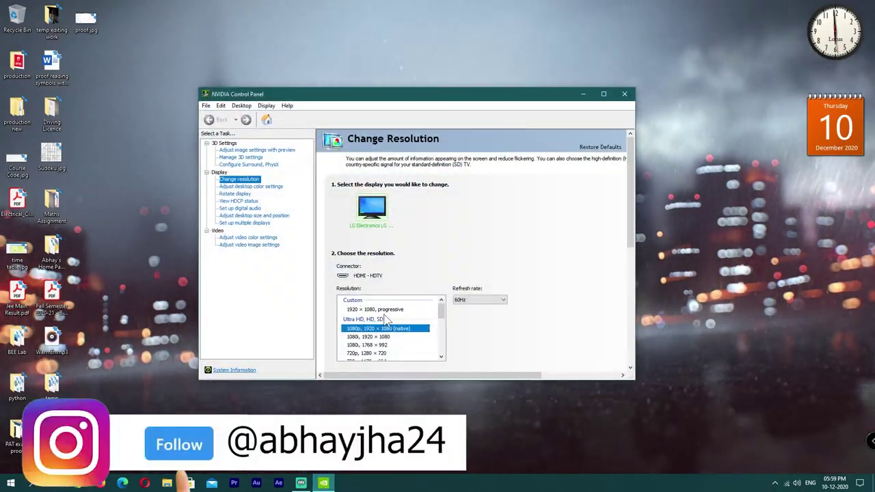
{"action": "scroll", "coordinate": [356, 346], "scroll_direction": "down", "scroll_amount": 1}
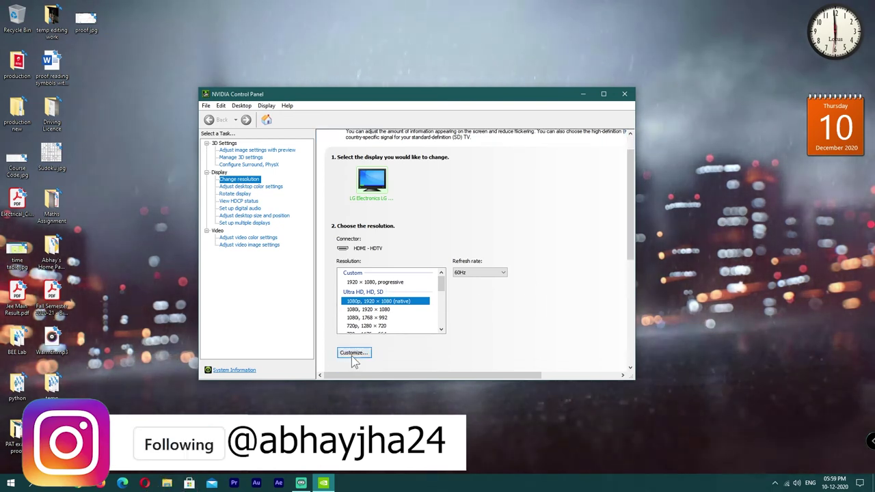
{"action": "left_click", "coordinate": [375, 281]}
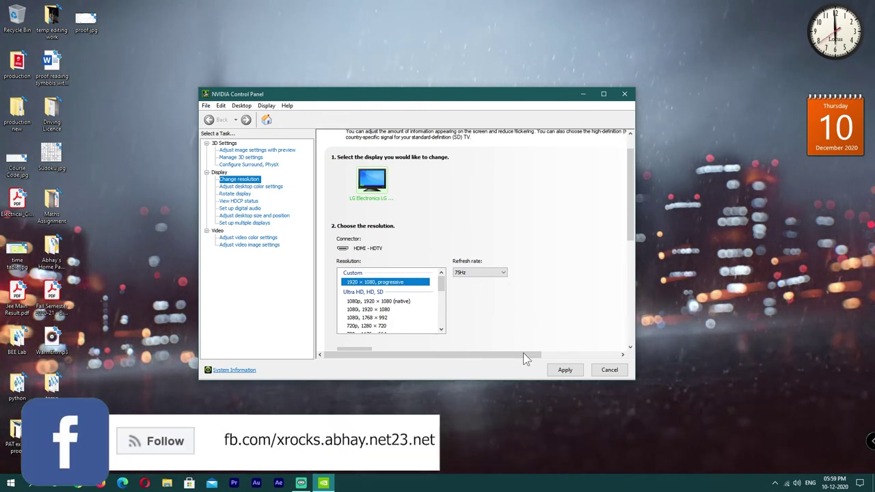
{"action": "left_click", "coordinate": [403, 302]}
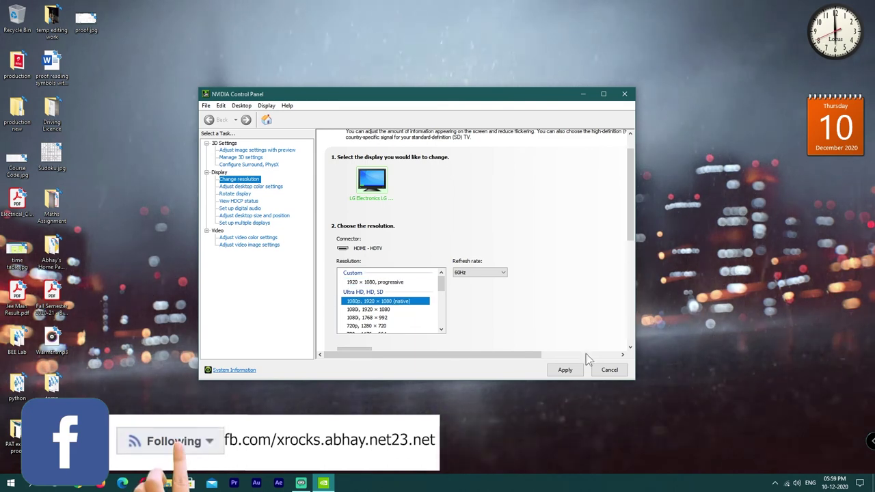
{"action": "left_click", "coordinate": [564, 370]}
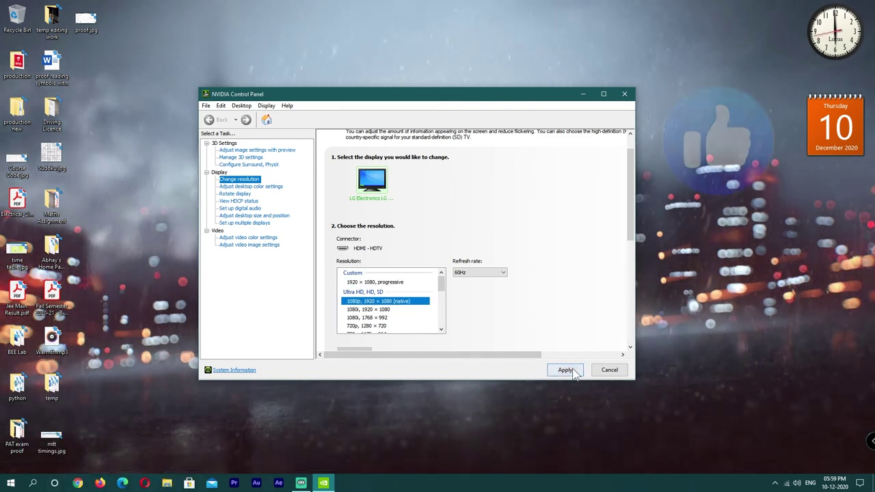